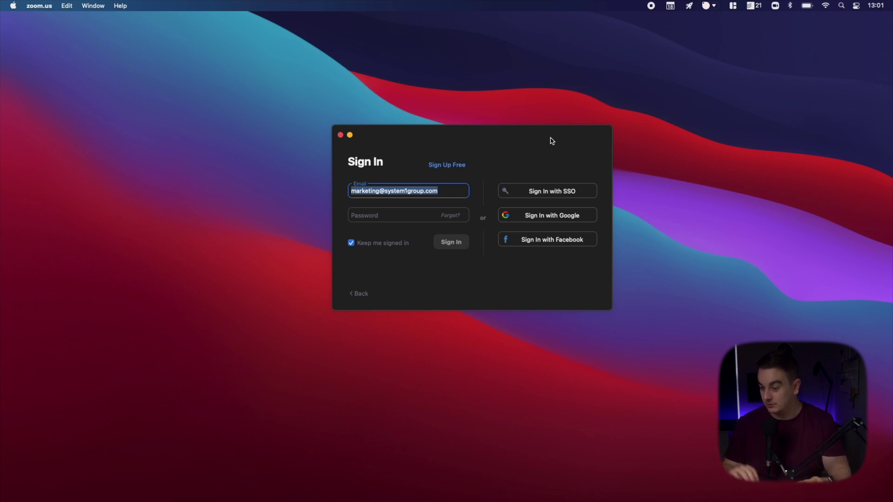
- Replace the pre-filled email with your own account email and password, and sign in
key("BackSpace")
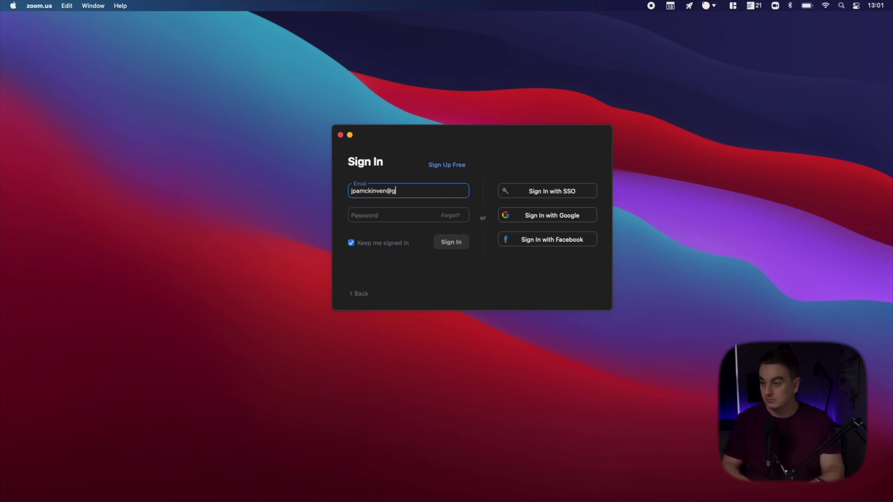
key("Tab")
type("password")
key("Return")
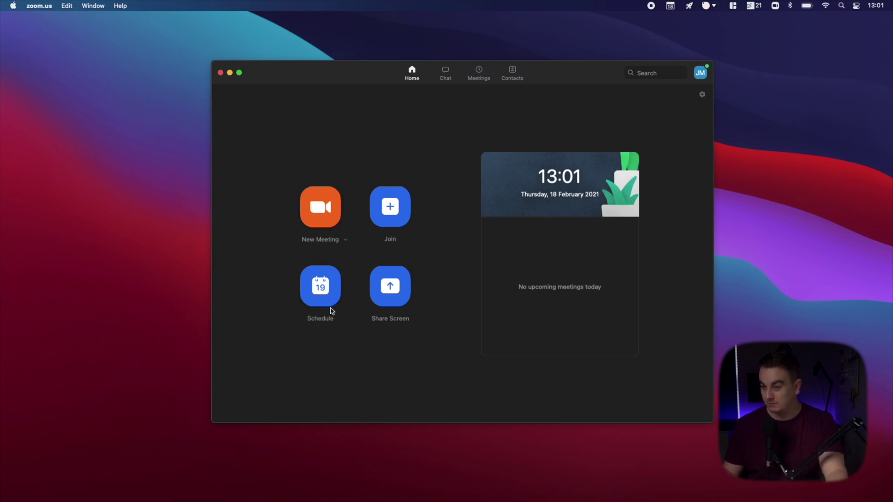
- Start a new meeting titled 'YouTube Podcast' dated 25 February 2021
left_click(320, 294)
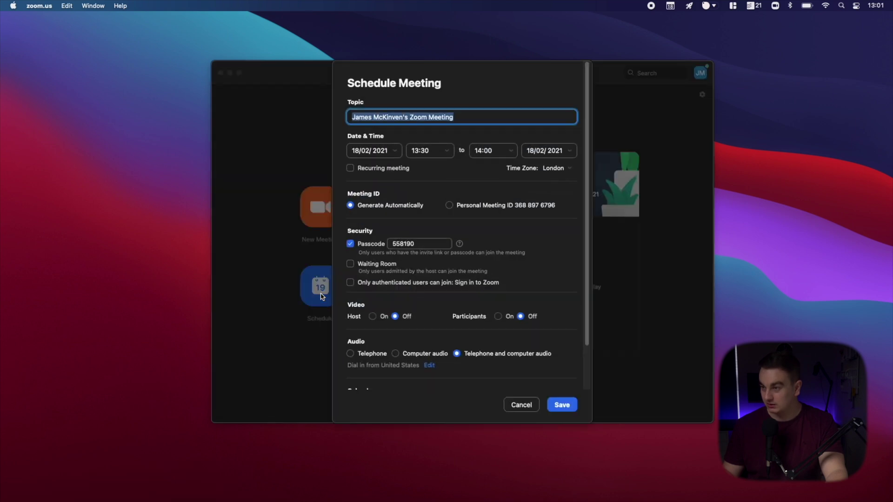
type("YouTube Podcast")
left_click(396, 151)
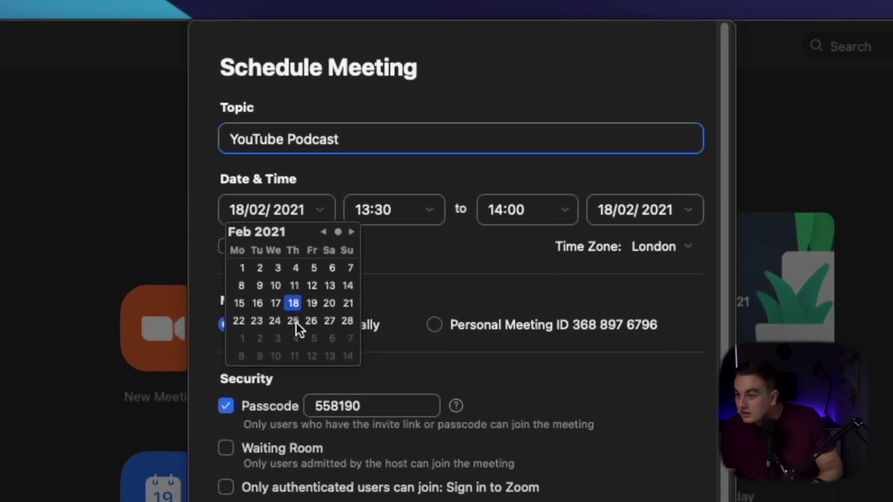
left_click(311, 294)
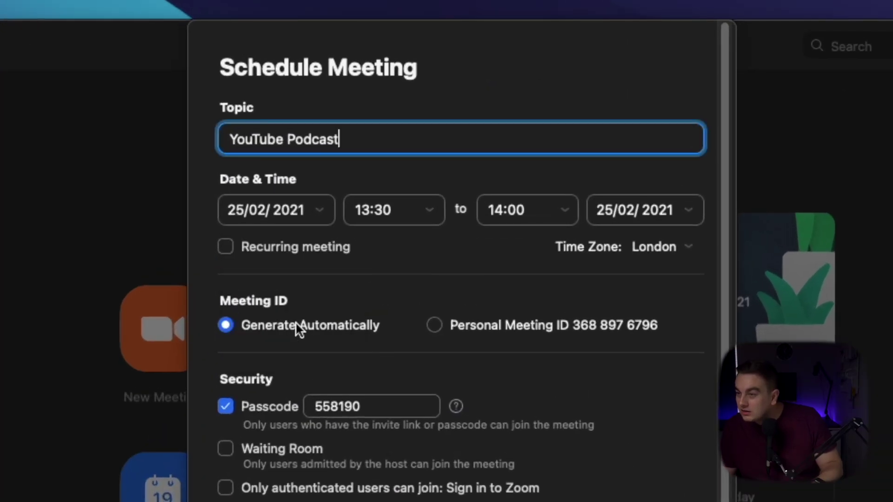
- Set the meeting to end at 14:30 and turn host and participant video on
left_click(566, 211)
left_click(528, 273)
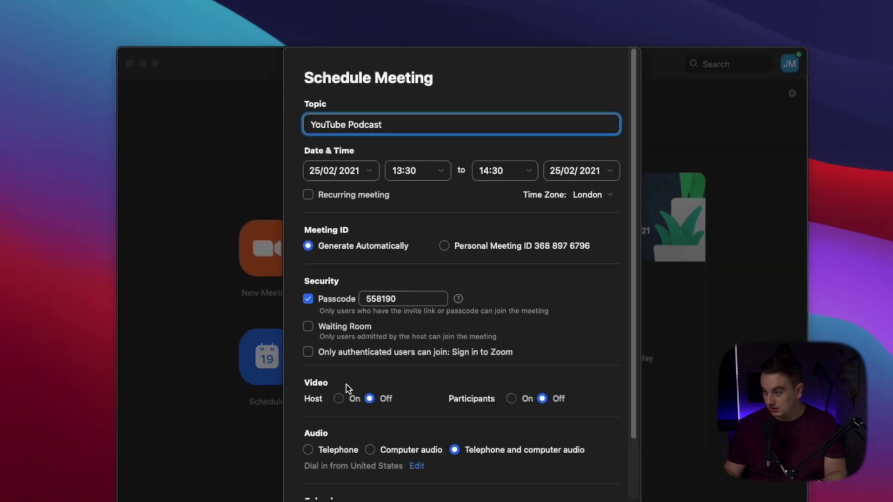
left_click(339, 399)
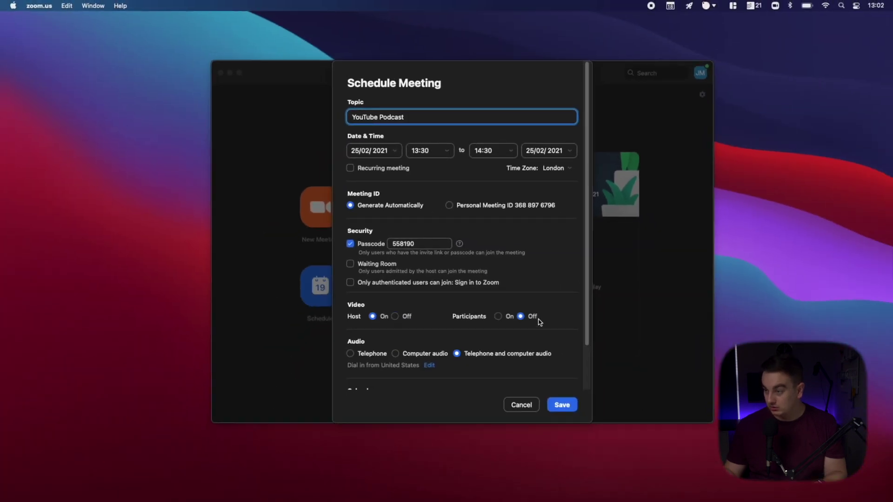
left_click(498, 317)
scroll(498, 316, "down", 5)
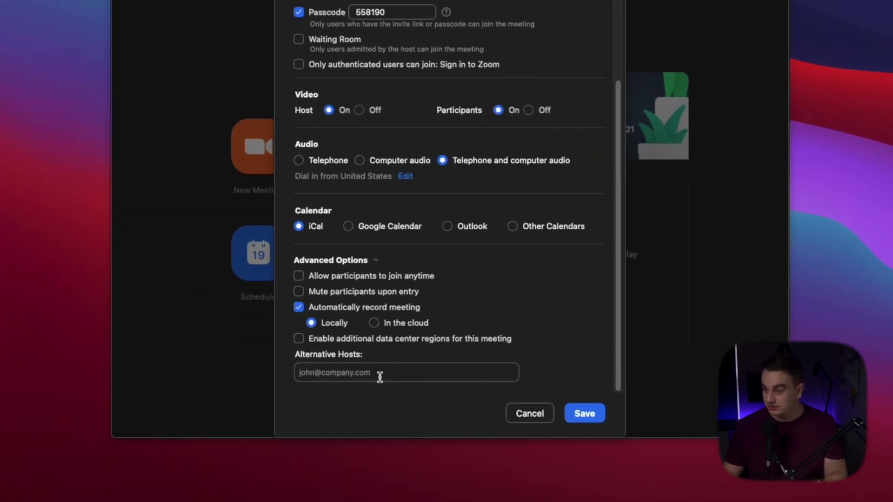
- Try adding an alternative host's email, then save the YouTube Podcast meeting without one
left_click(349, 375)
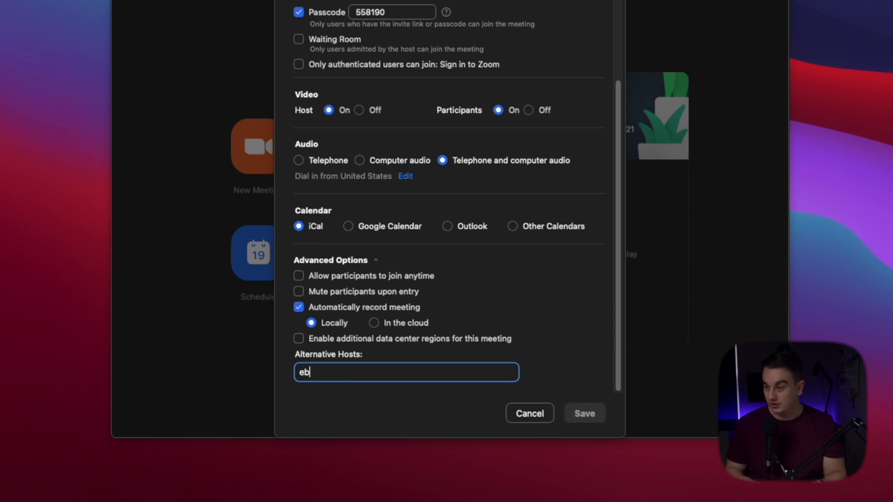
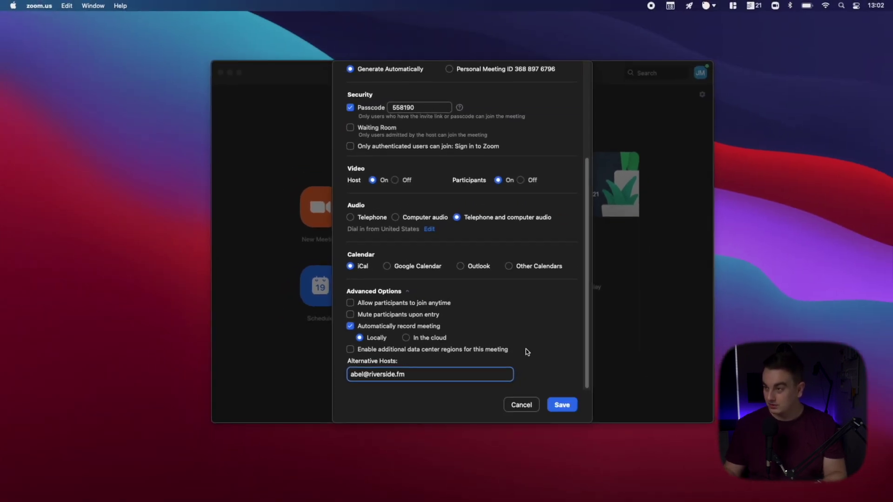
left_click(563, 406)
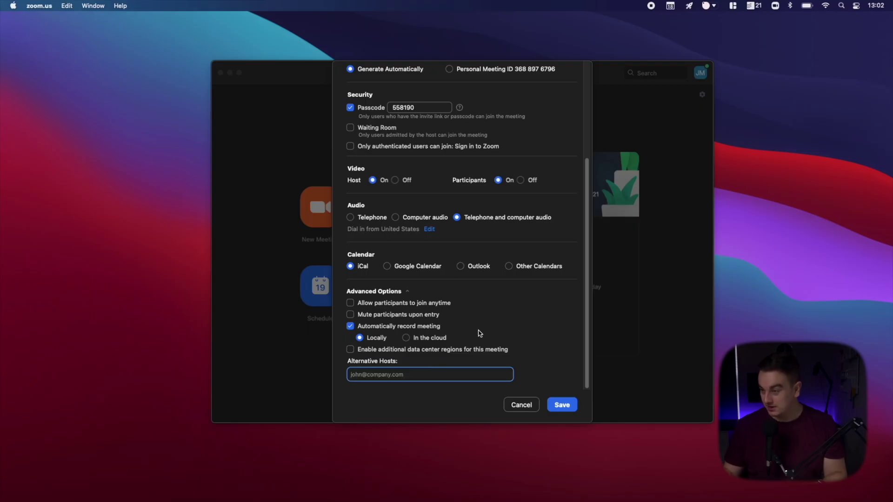
left_click(574, 404)
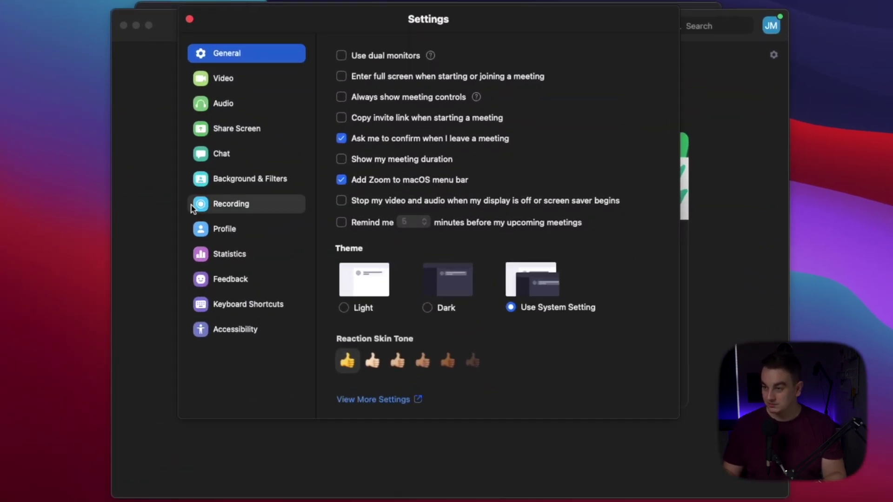
- Enable 'Optimize for 3rd party video editor' in the Recording settings
left_click(243, 206)
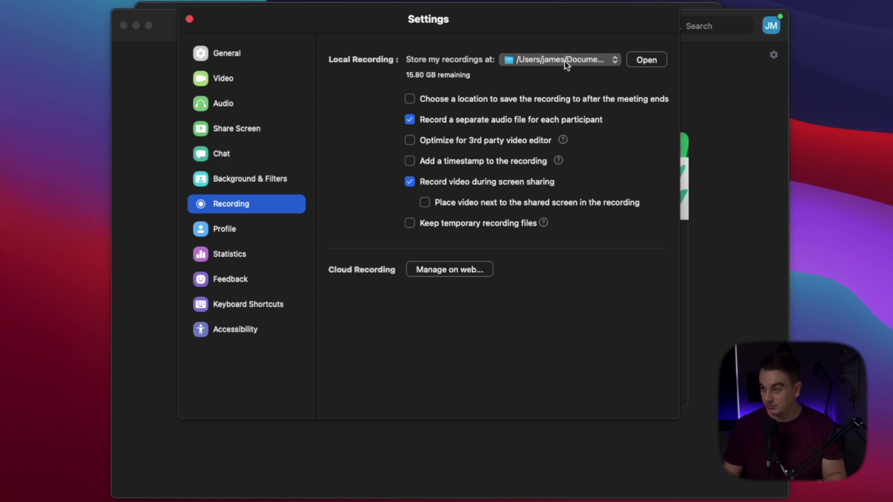
left_click(409, 142)
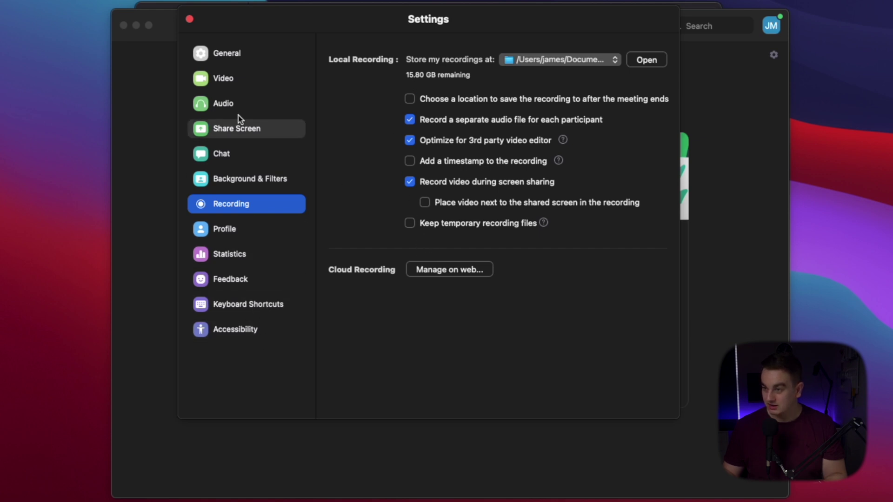
- Show the Audio settings' Advanced page and keep Echo Cancellation on Auto
left_click(293, 53)
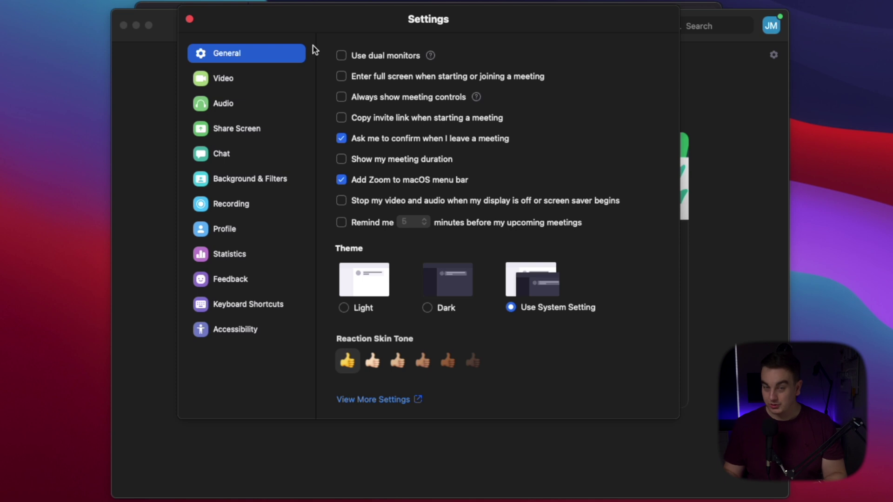
left_click(262, 103)
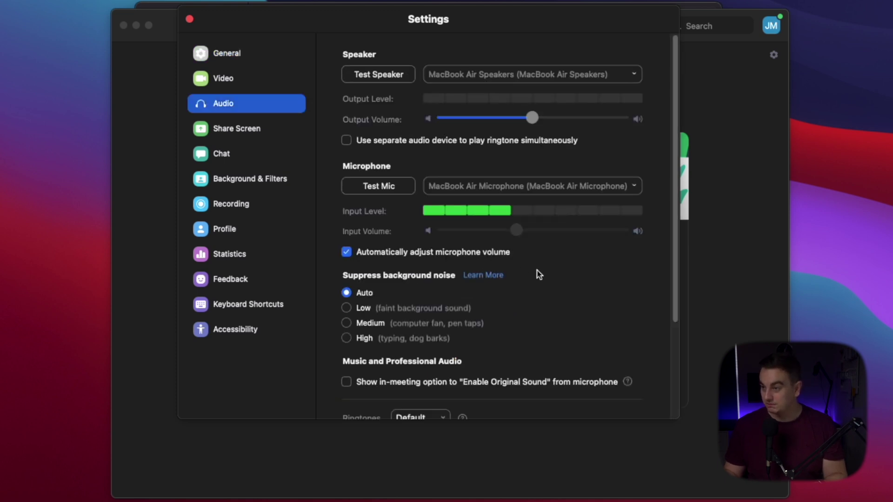
scroll(549, 232, "down", 2)
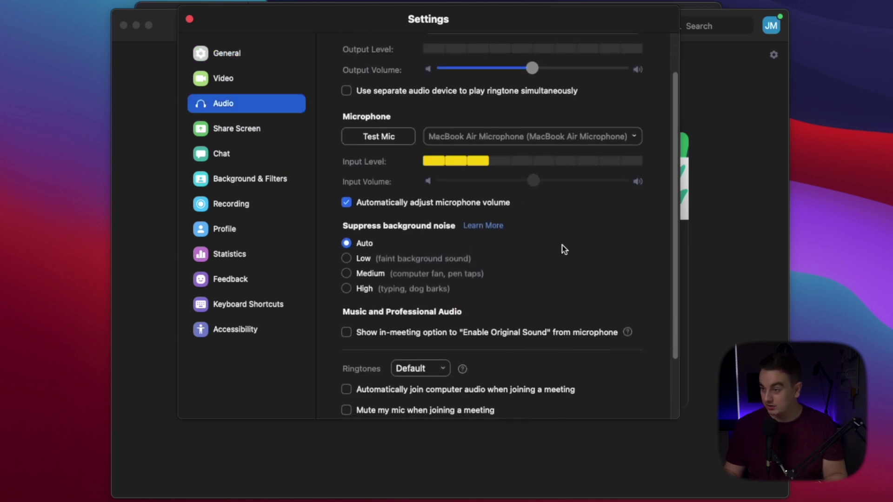
scroll(563, 249, "down", 4)
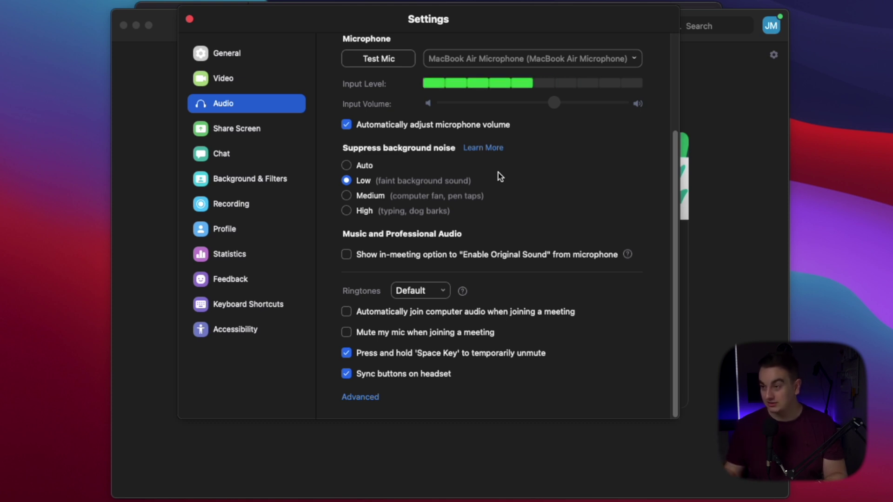
left_click(371, 397)
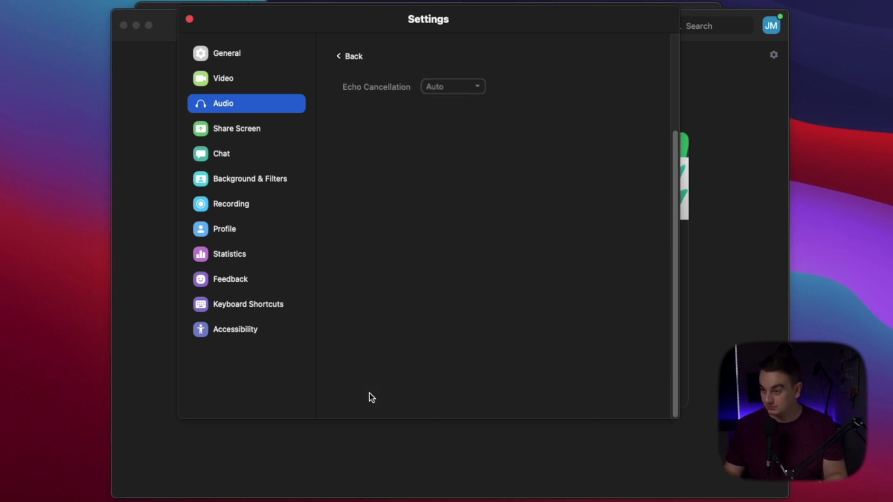
left_click(470, 91)
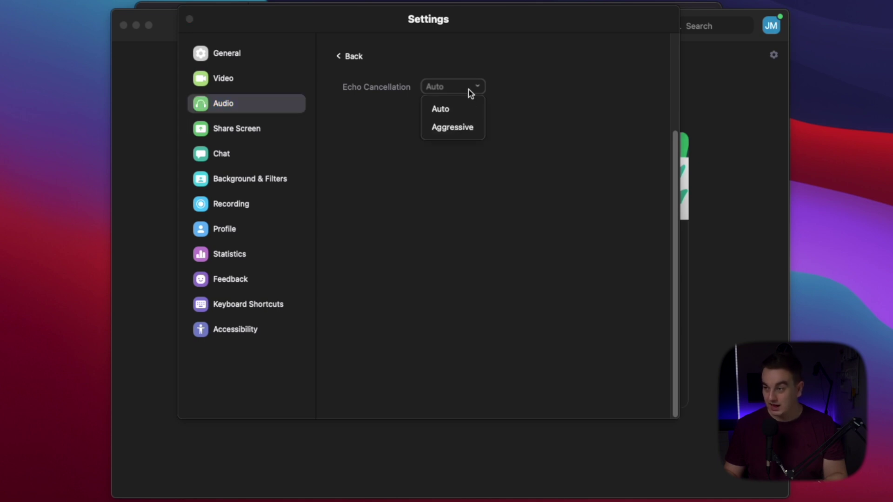
left_click(457, 113)
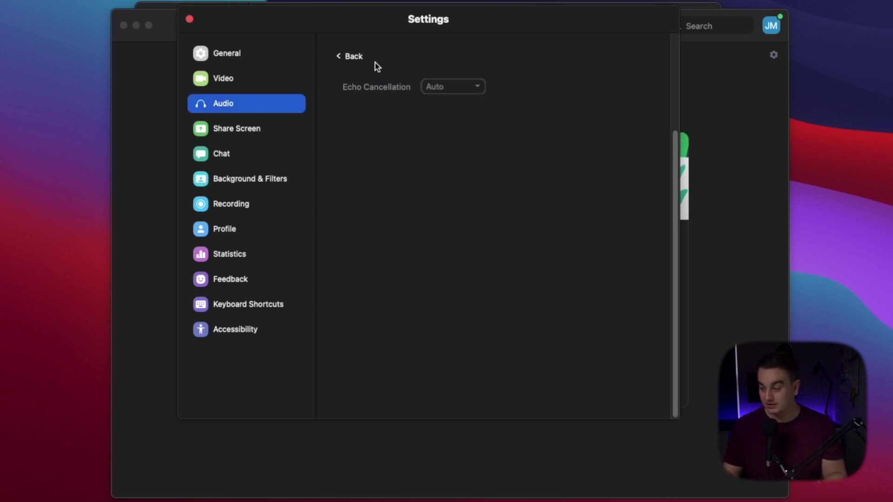
- Disable automatic microphone volume adjustment, raise the input volume, and close Settings
left_click(354, 56)
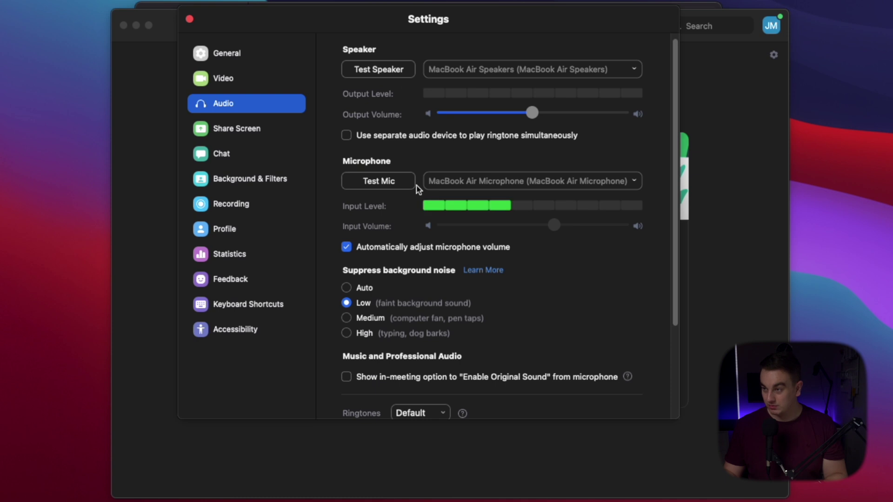
left_click(347, 248)
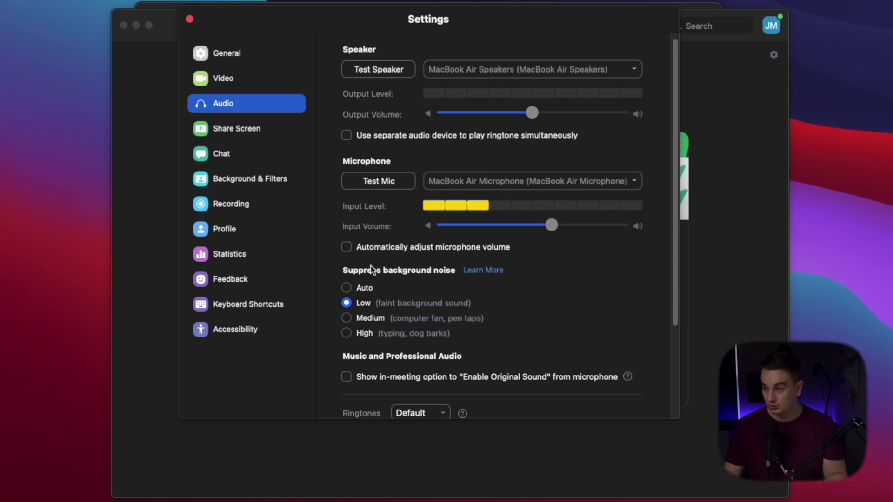
left_click_drag(549, 225, 564, 232)
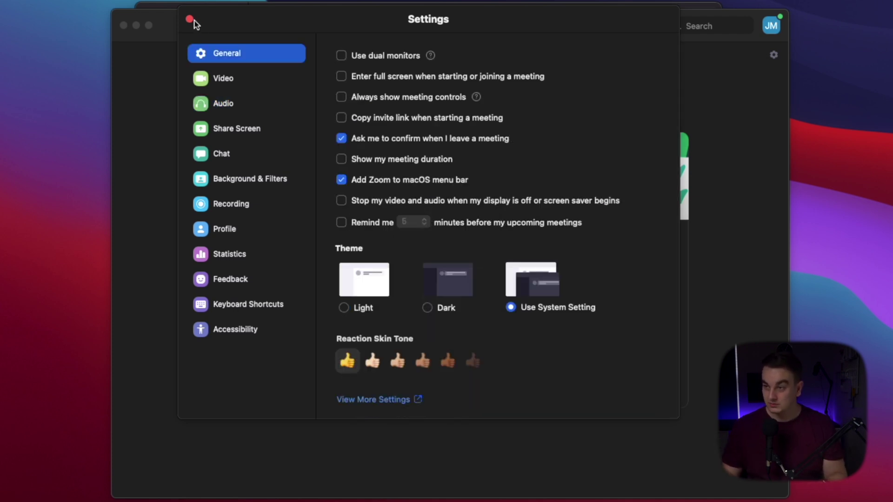
left_click(190, 19)
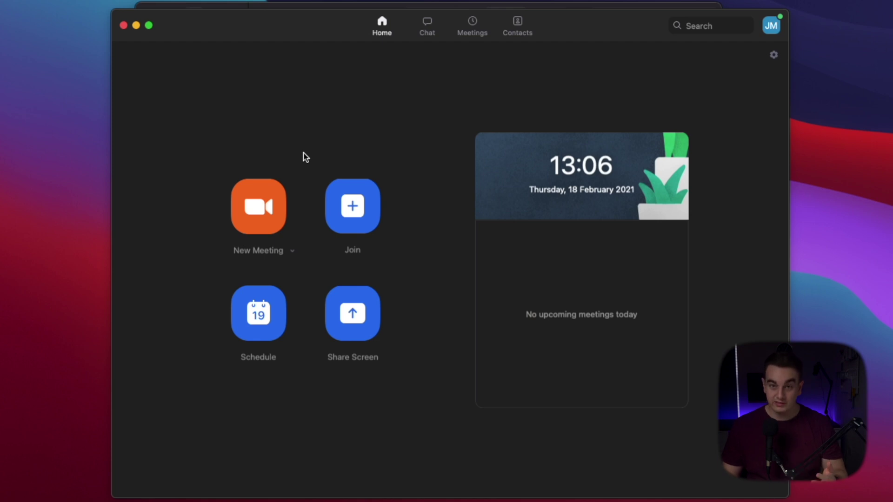
- Switch to the Calendar app showing the scheduled YouTube Podcast event
key("super+Tab")
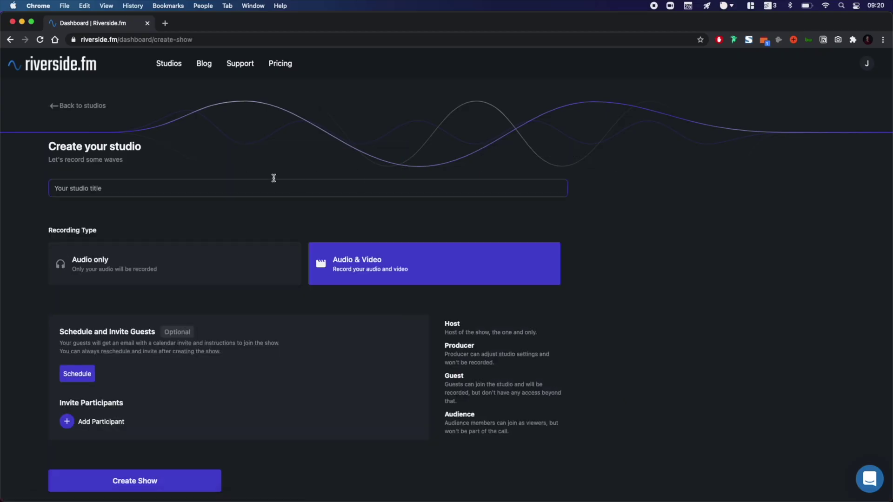
- Title the studio 'YouTube Recording March', keep Audio & Video recording, and create it
type("YouTube Recording March")
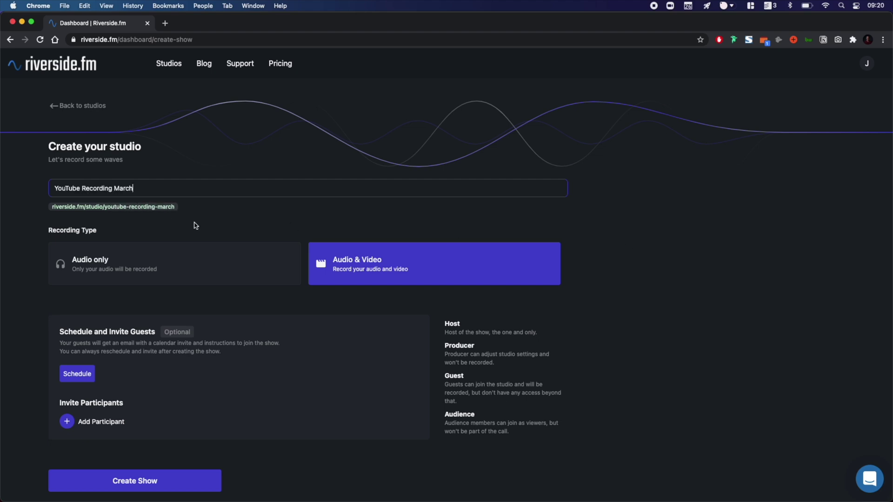
scroll(332, 278, "down", 1)
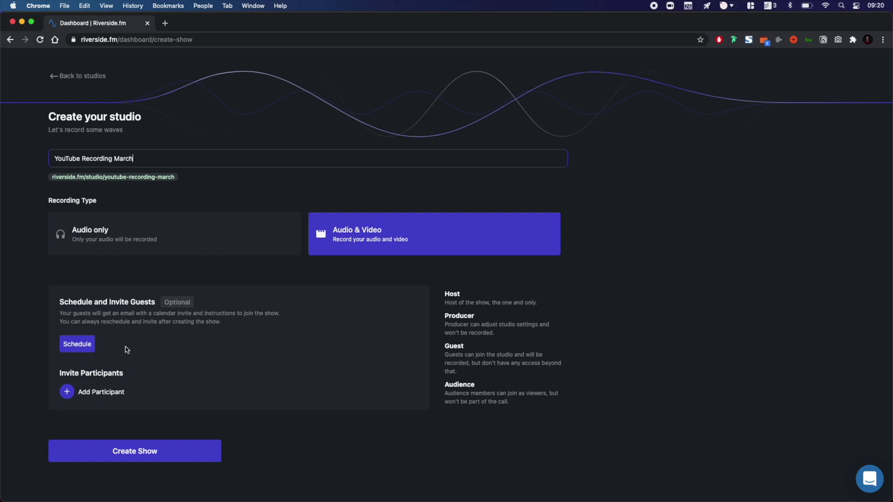
left_click(132, 451)
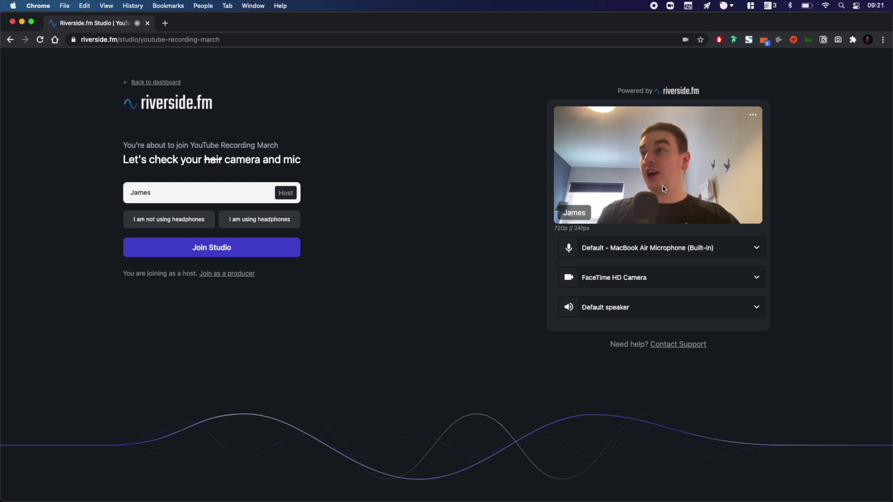
- Review the microphone and camera lists, mark no headphones, and join the studio as host
left_click(637, 246)
left_click(638, 247)
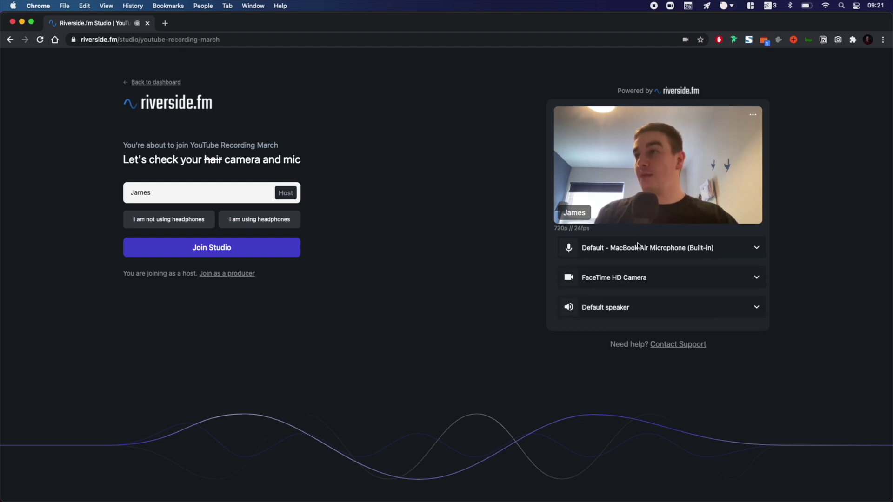
left_click(613, 284)
left_click(613, 284)
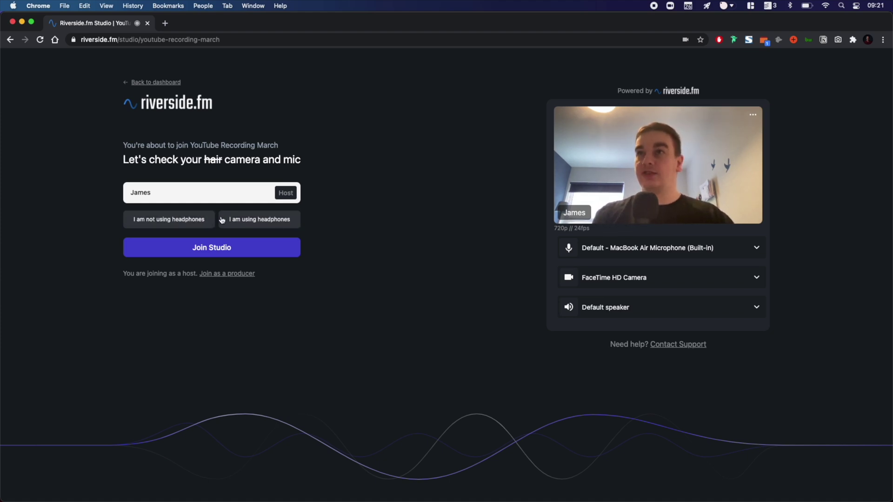
left_click(182, 223)
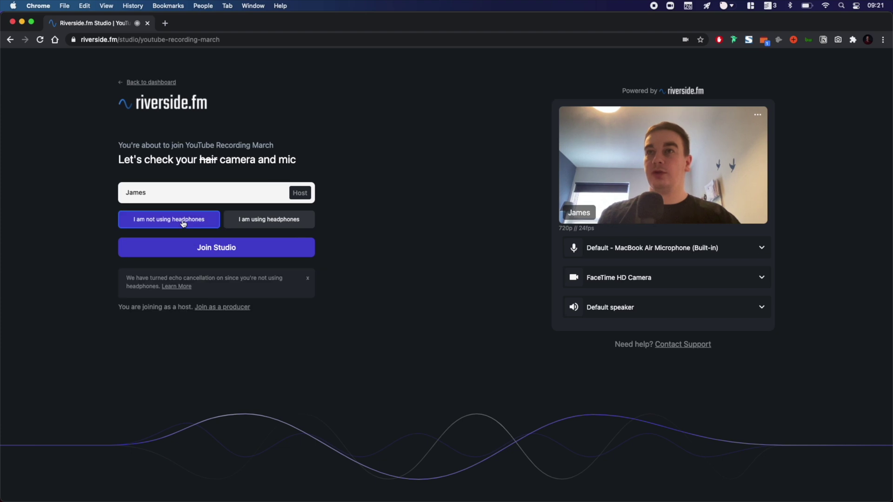
left_click(277, 256)
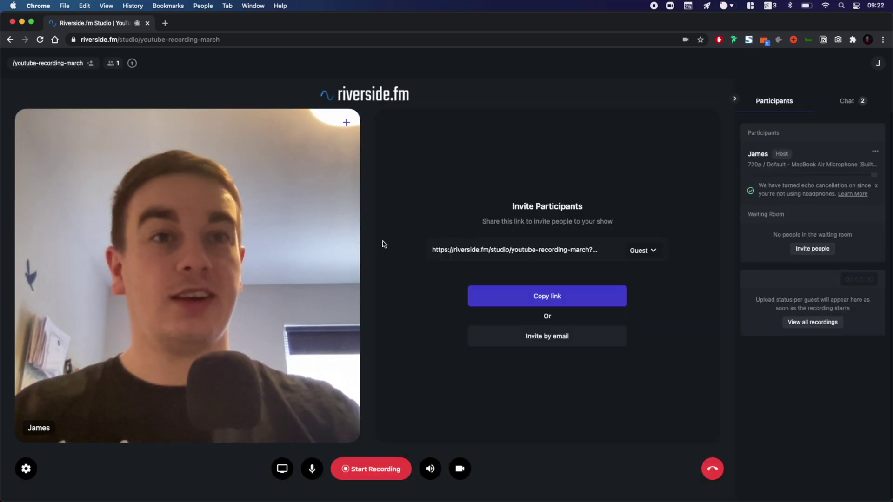
- Set the studio's recording type to Audio only and close the studio settings
left_click(26, 468)
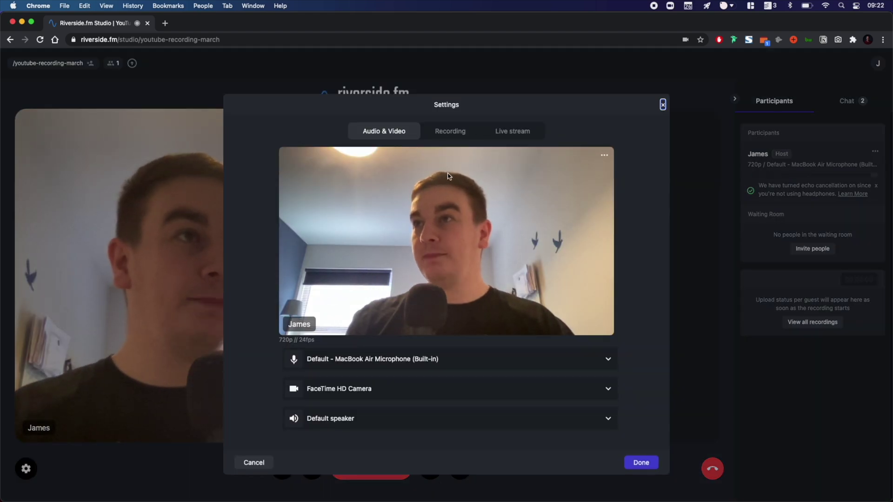
left_click(450, 135)
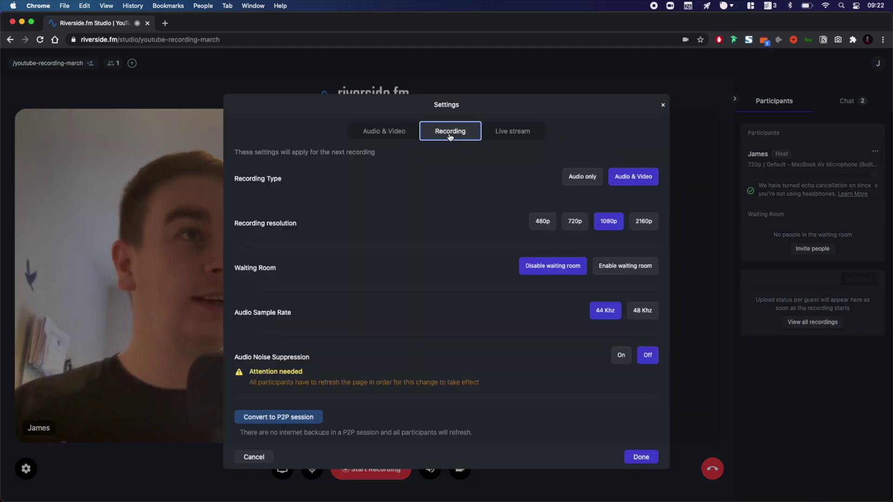
left_click(588, 182)
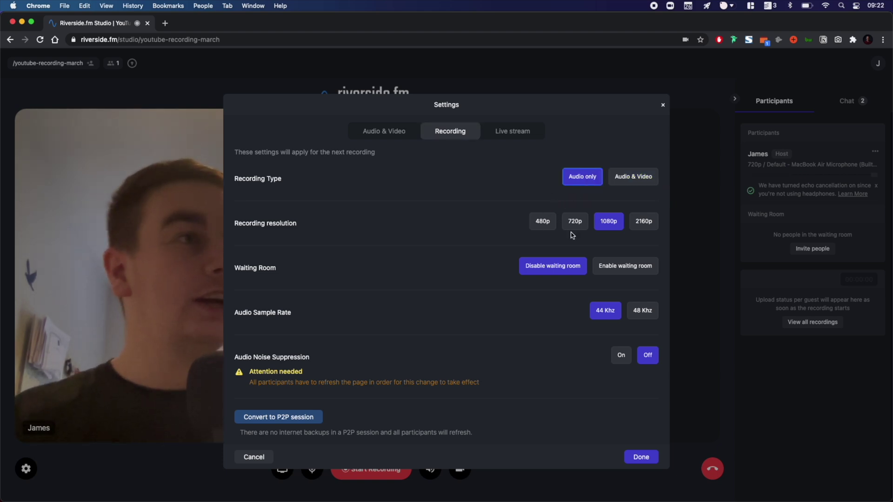
left_click(520, 134)
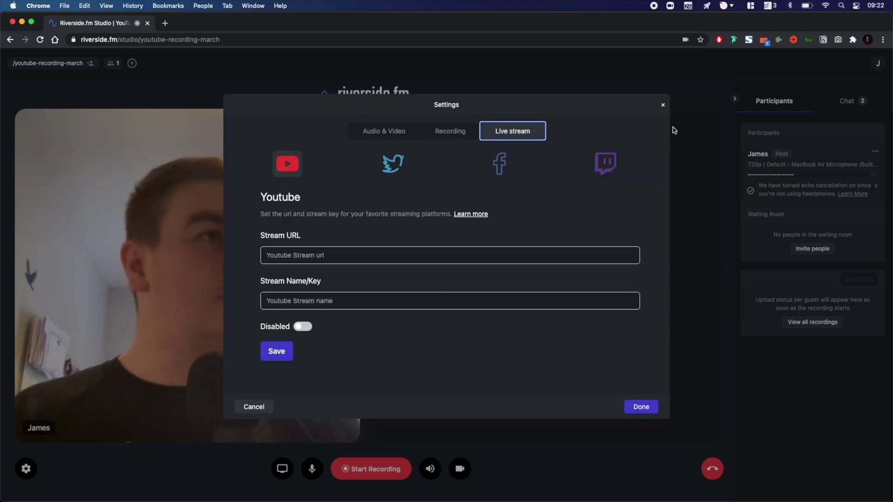
left_click(663, 103)
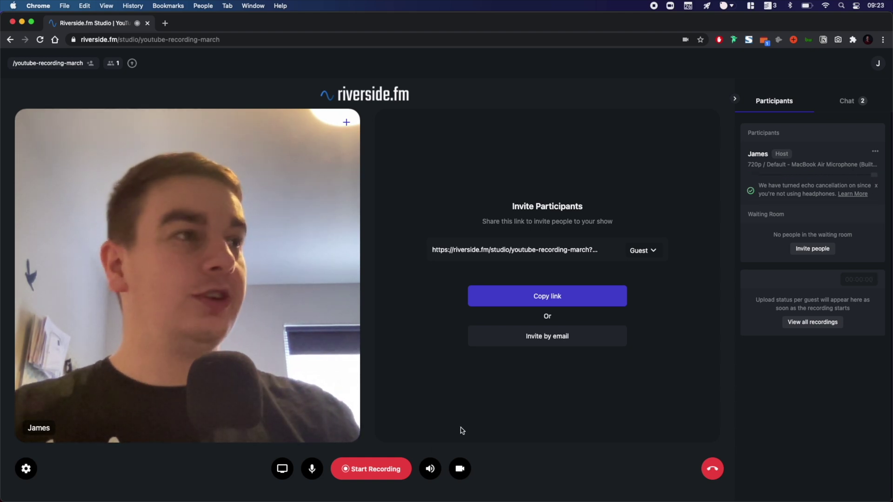
- Record a 14-second test clip in the youtube-recording-march studio, then open its recordings list
left_click(379, 470)
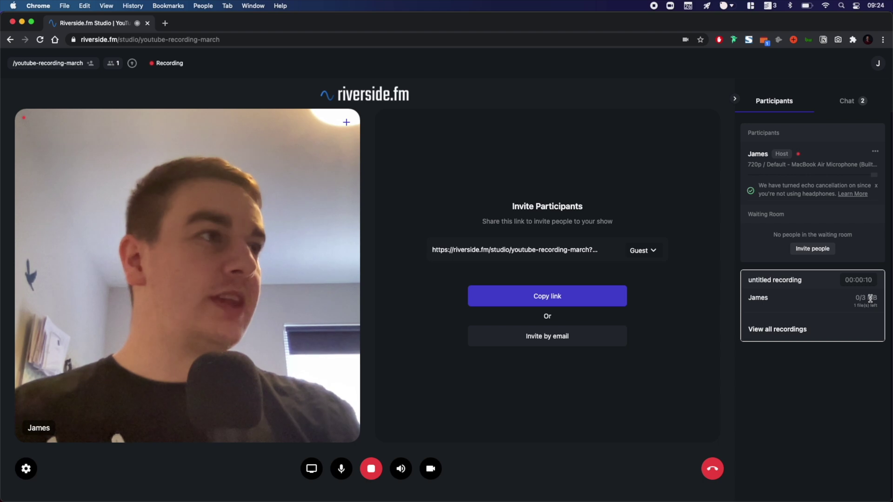
left_click(373, 467)
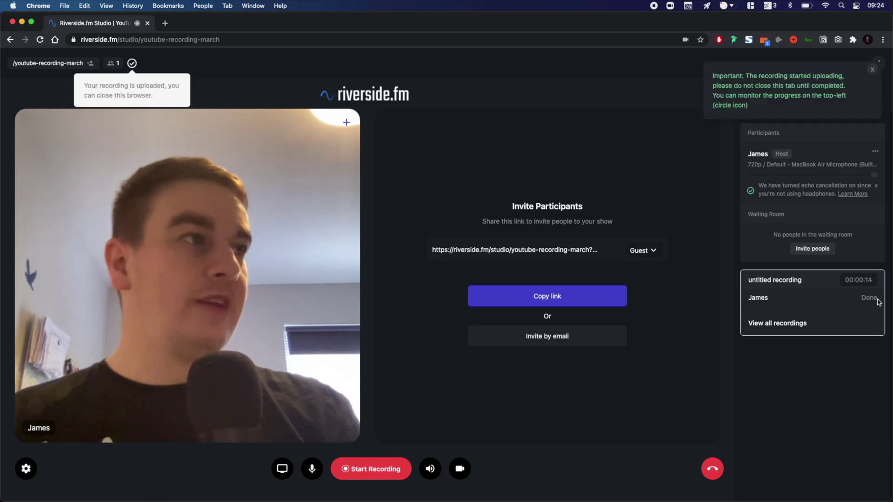
left_click(774, 326)
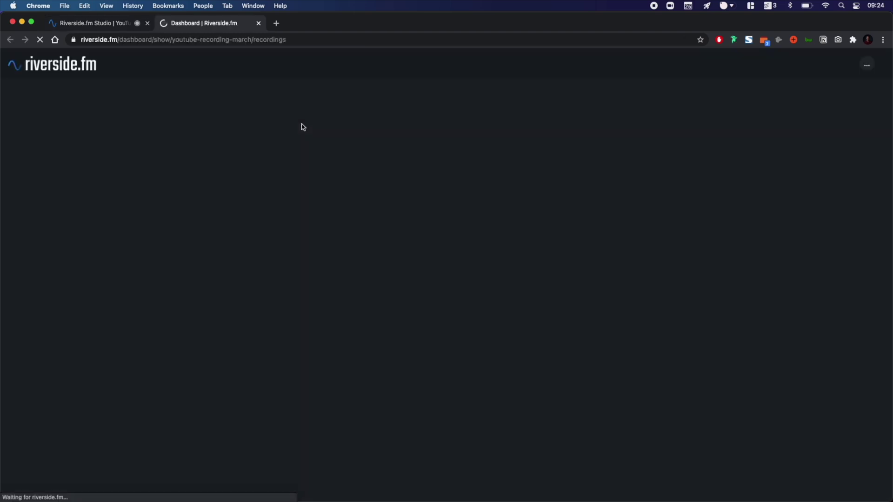